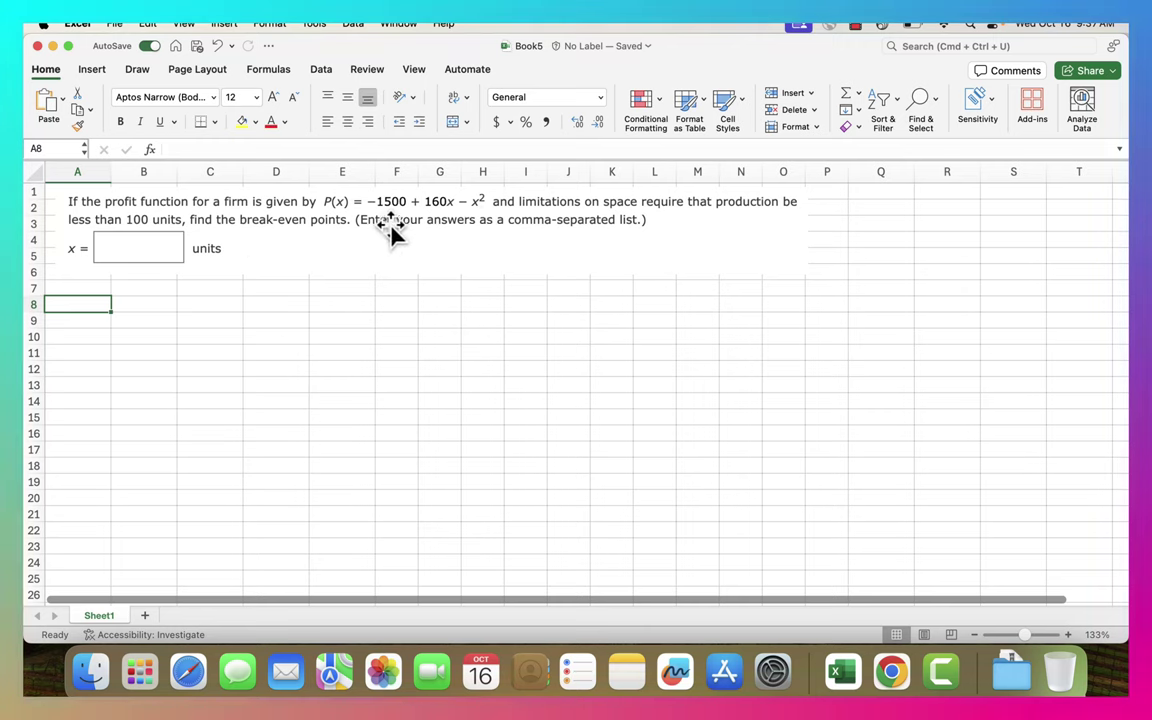
# Write the note 'Profit = 0' in cell D7.
pyautogui.click(280, 292)
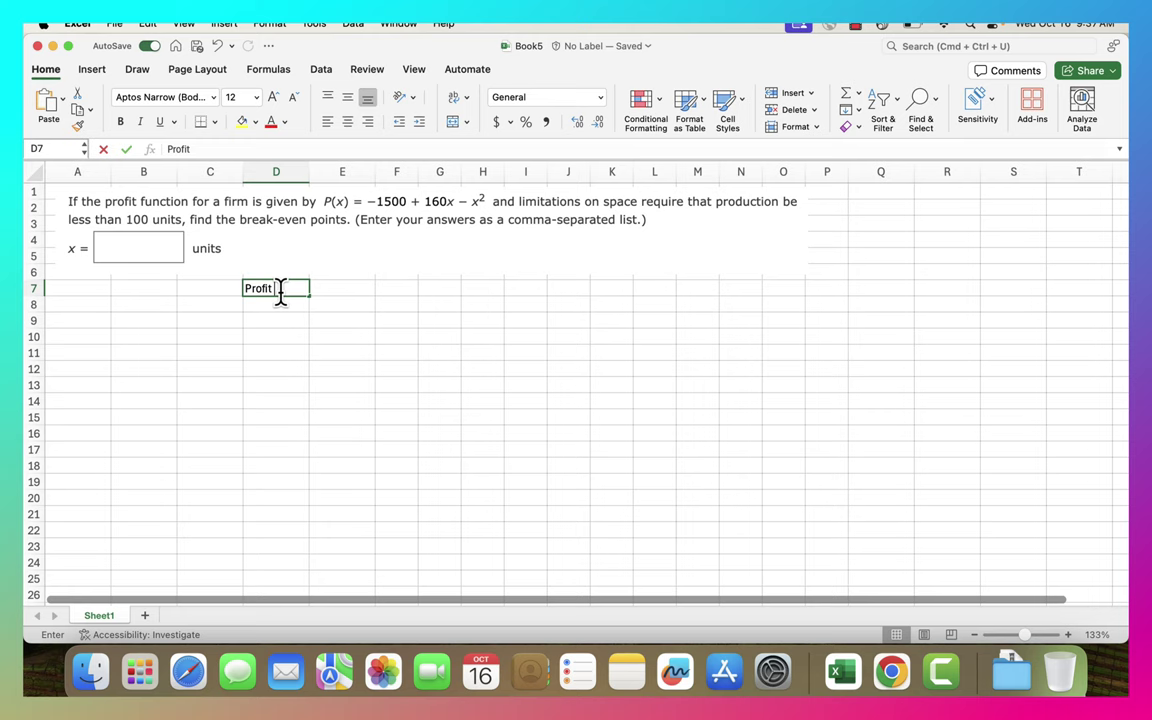
pyautogui.write('Profit = 0')
pyautogui.press('Return')
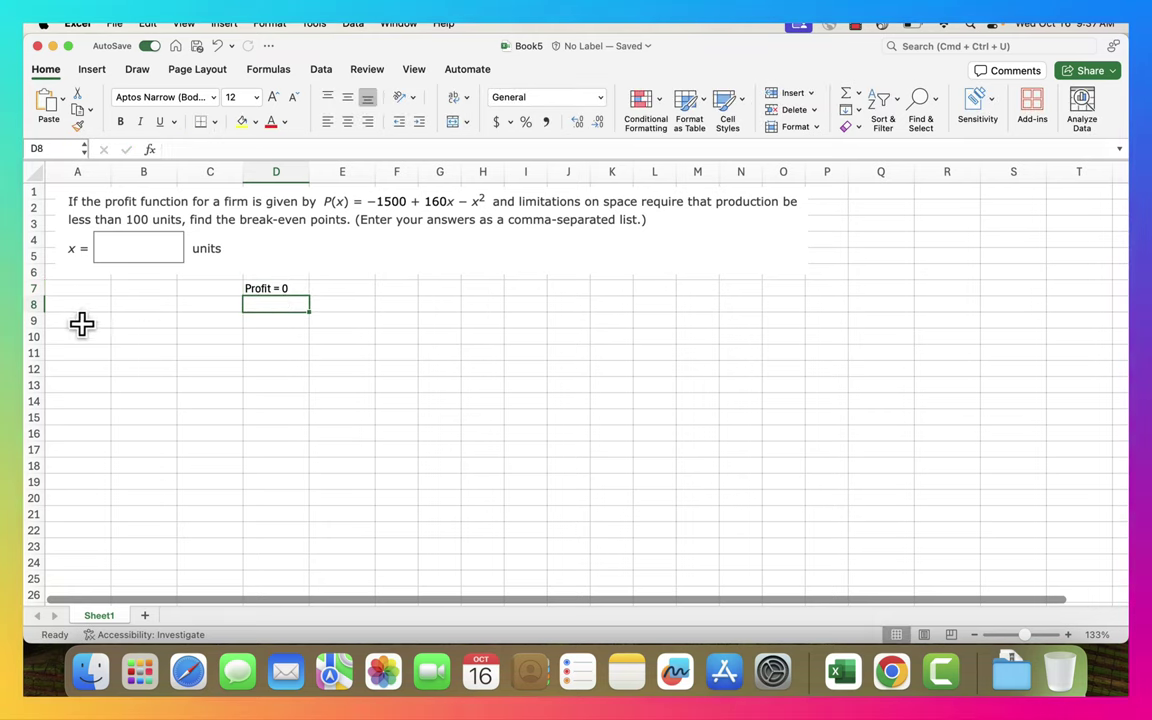
# Enter the first table header 'x' in A9.
pyautogui.click(72, 318)
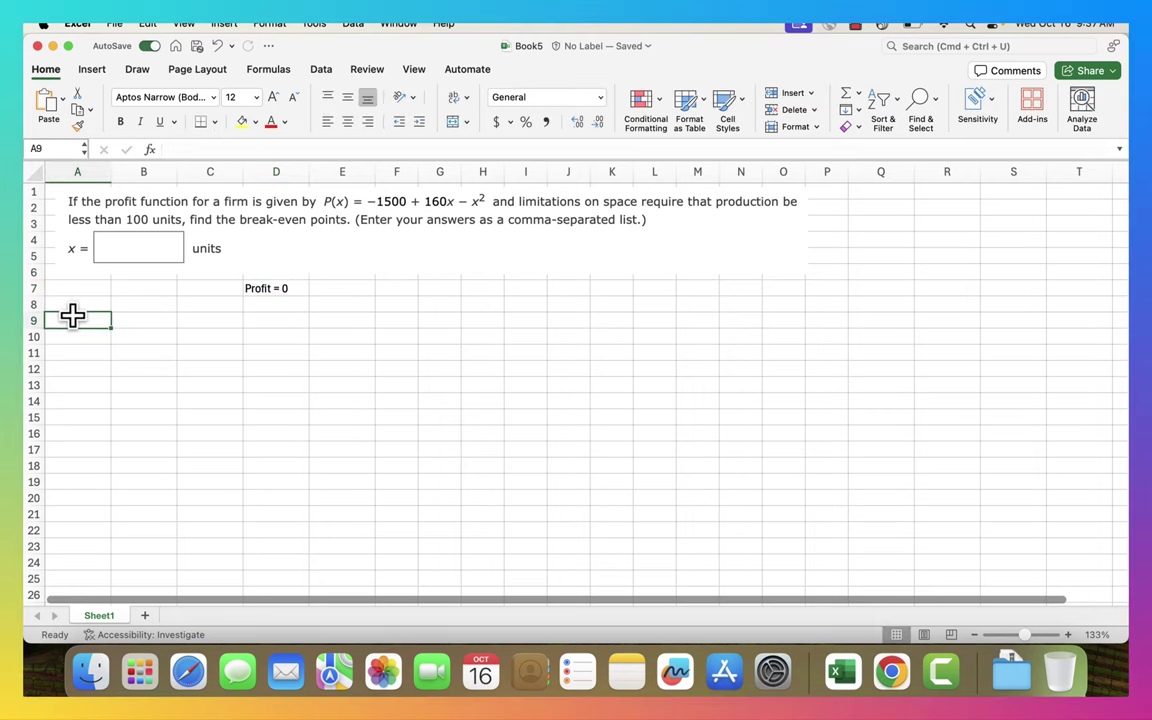
pyautogui.write('x')
pyautogui.press('Tab')
# Finish the 'profit' header in B9, enter x values 15 and 30, and extend the series down to A26.
pyautogui.write('profit')
pyautogui.press('Return')
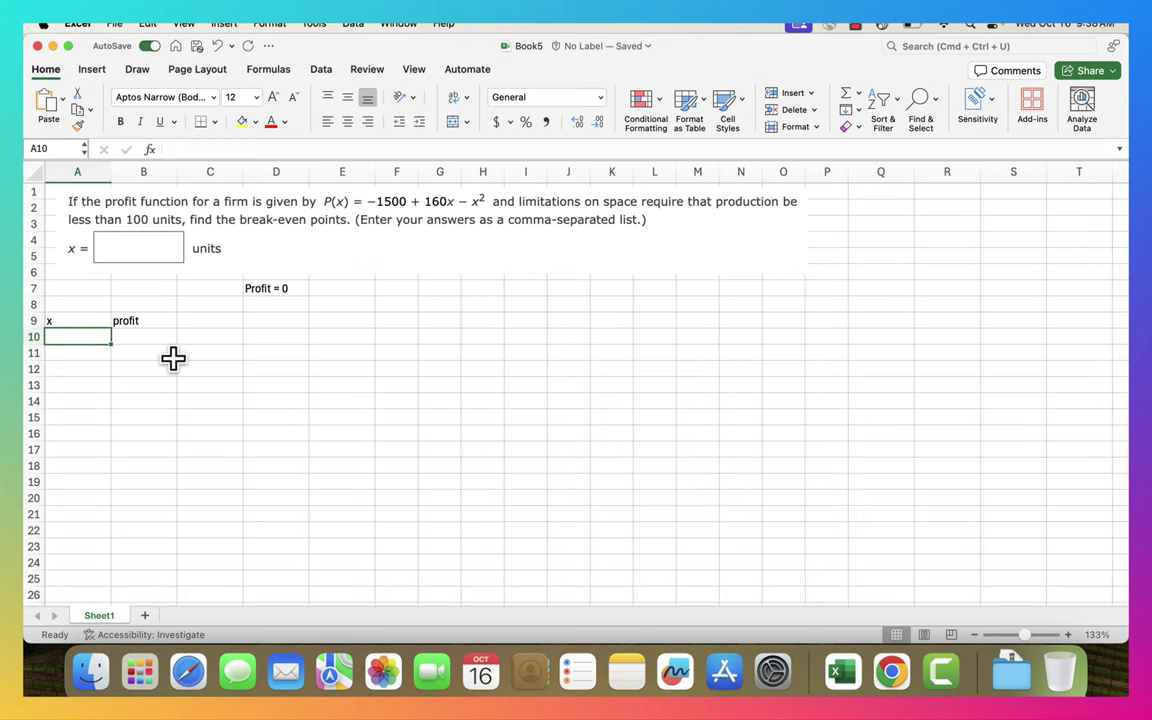
pyautogui.press('Return')
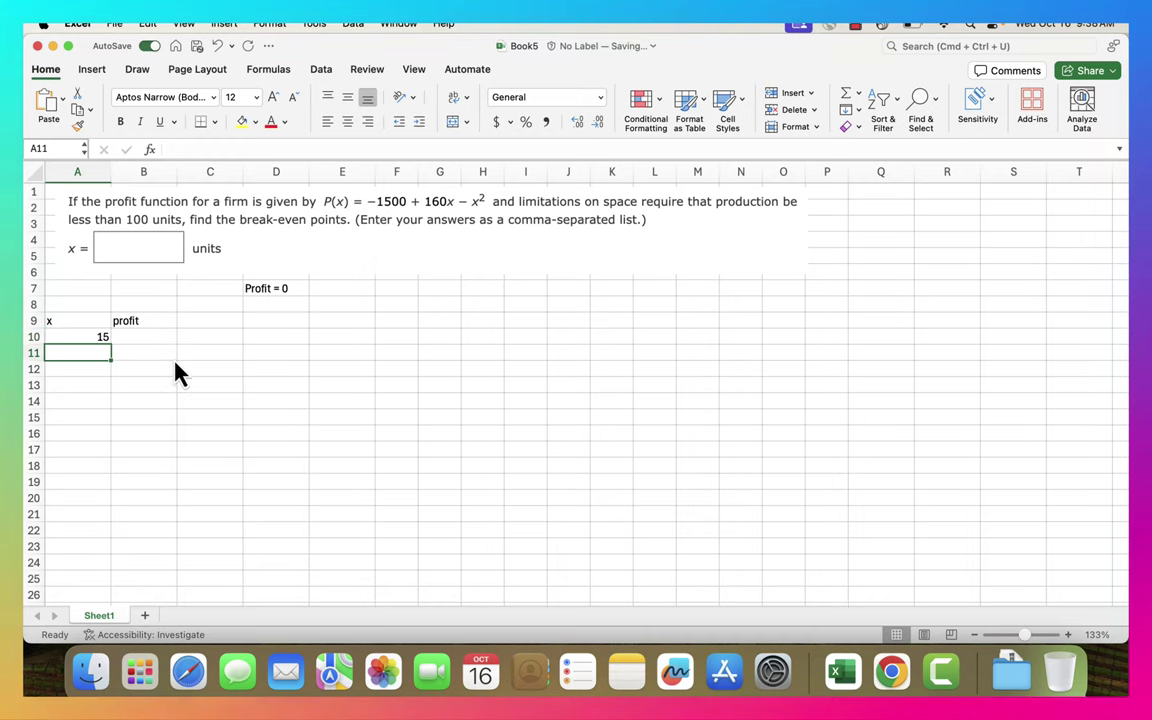
pyautogui.write('30')
pyautogui.press('Return')
pyautogui.moveTo(85, 337); pyautogui.dragTo(95, 607)
# Enter =-1500+160*A10-A10^2 in B10, copy it down to B26, and check the zero profit.
pyautogui.click(143, 337)
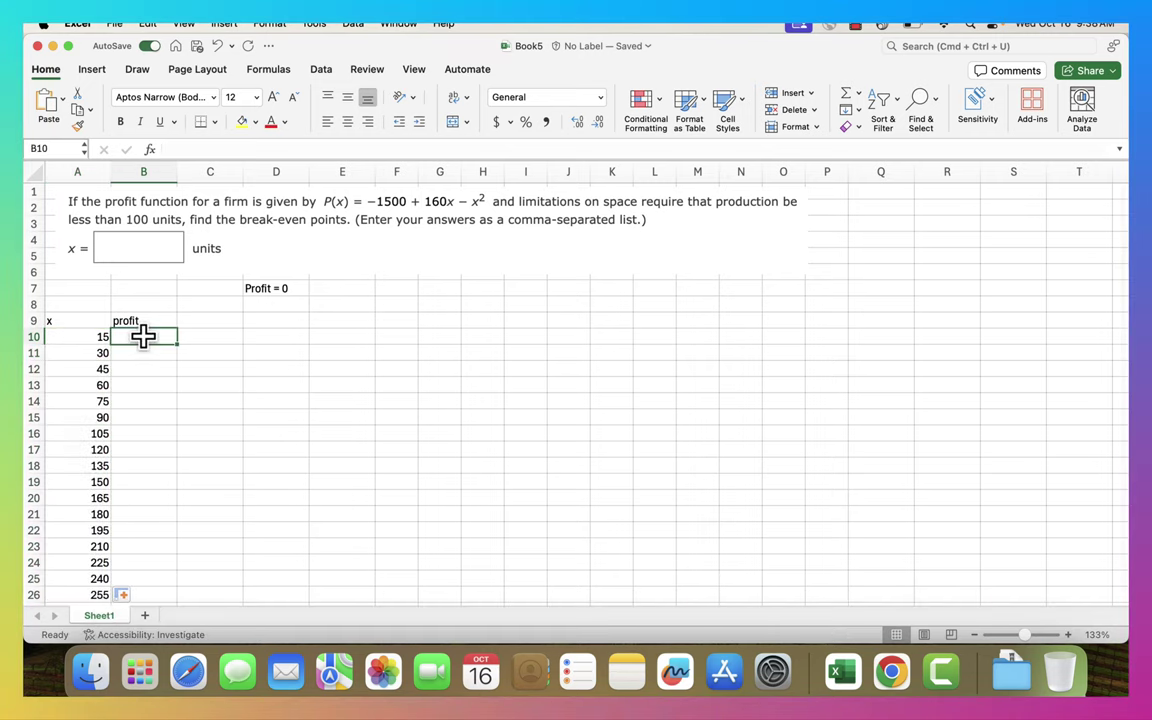
pyautogui.write('=')
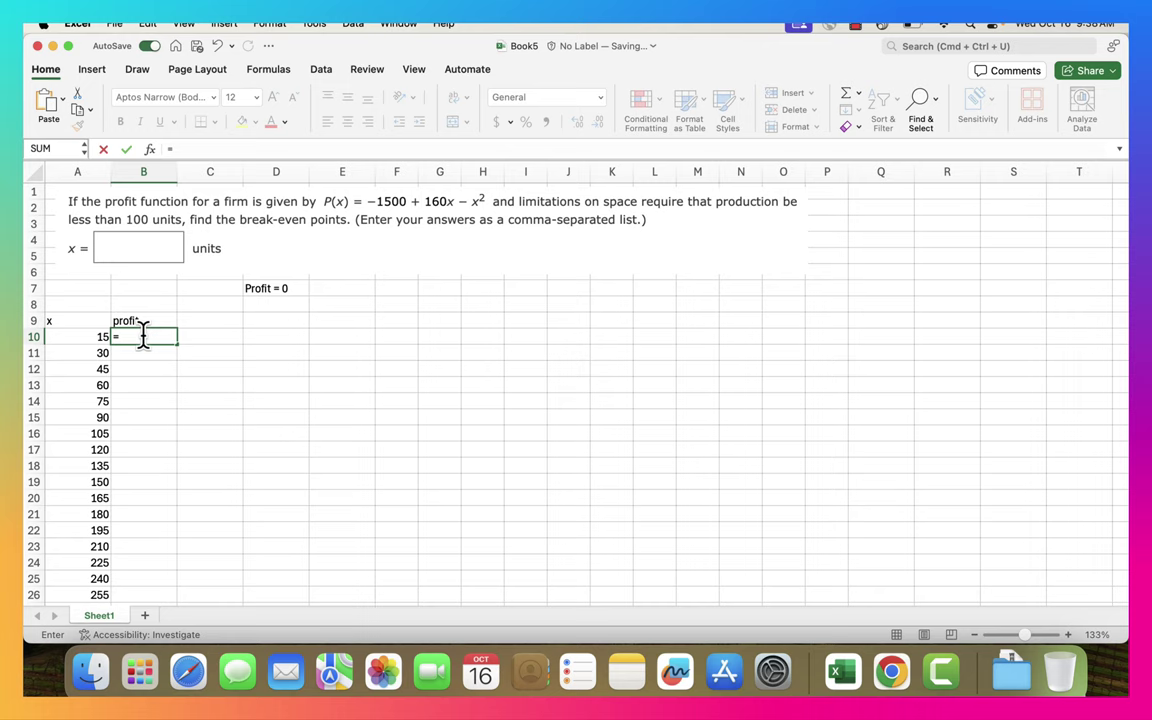
pyautogui.write('-1500')
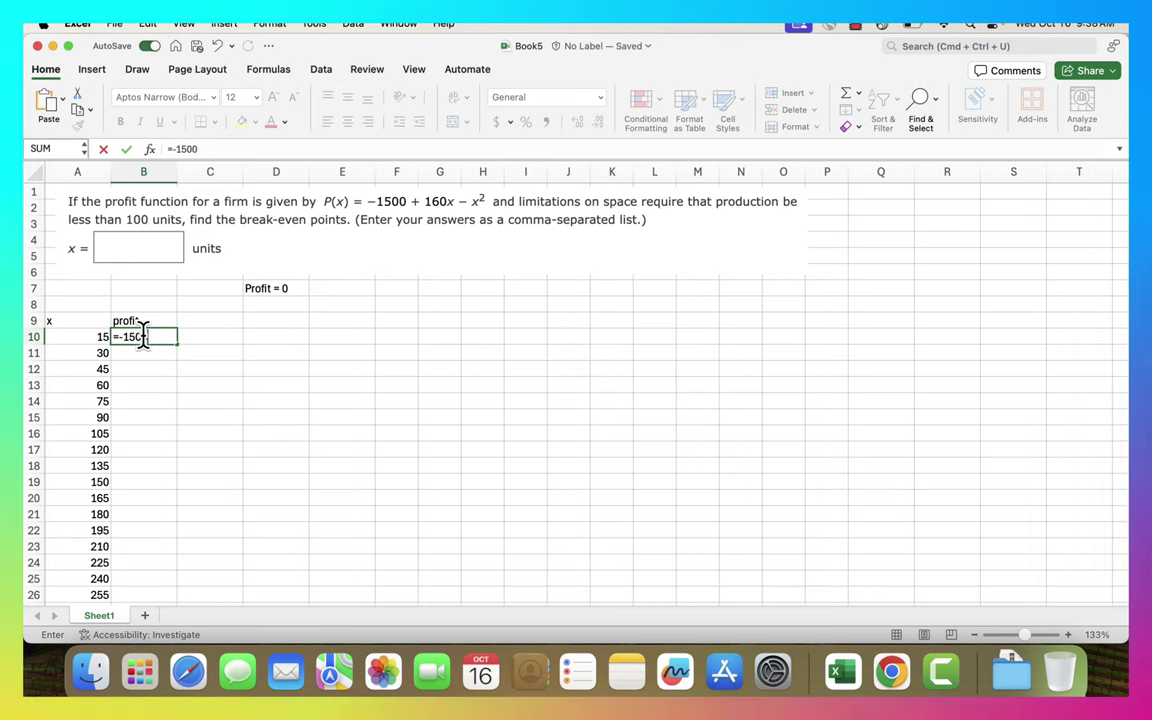
pyautogui.write('+160*A10')
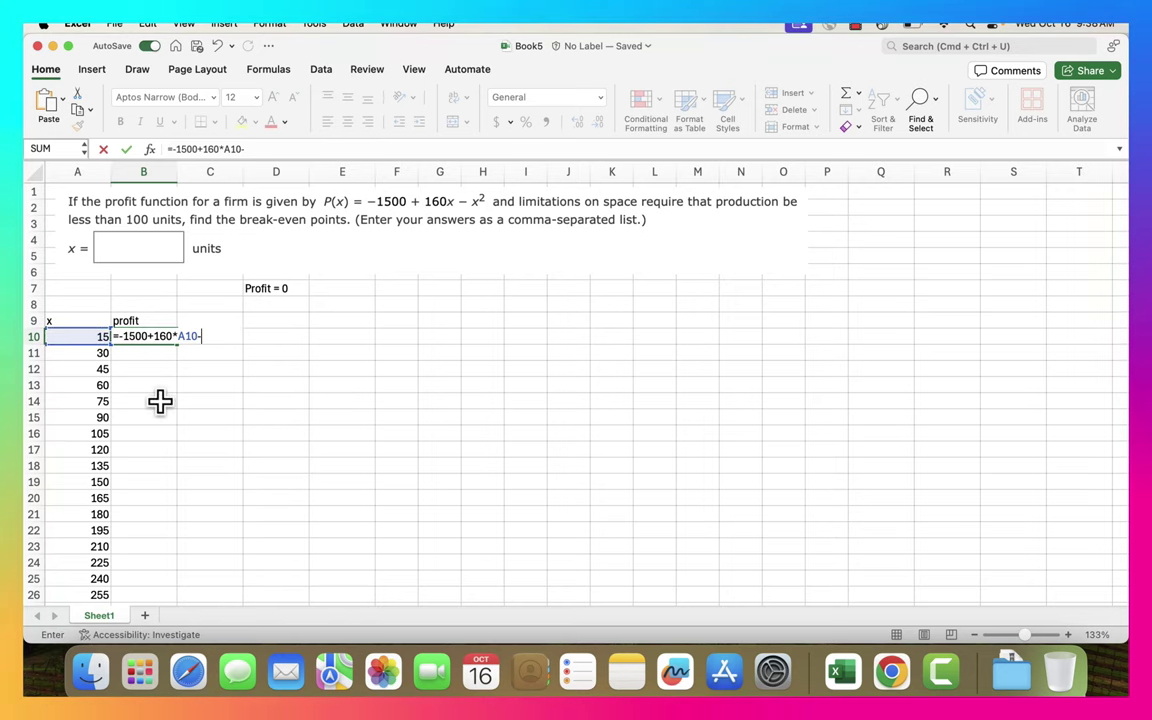
pyautogui.write('-A10')
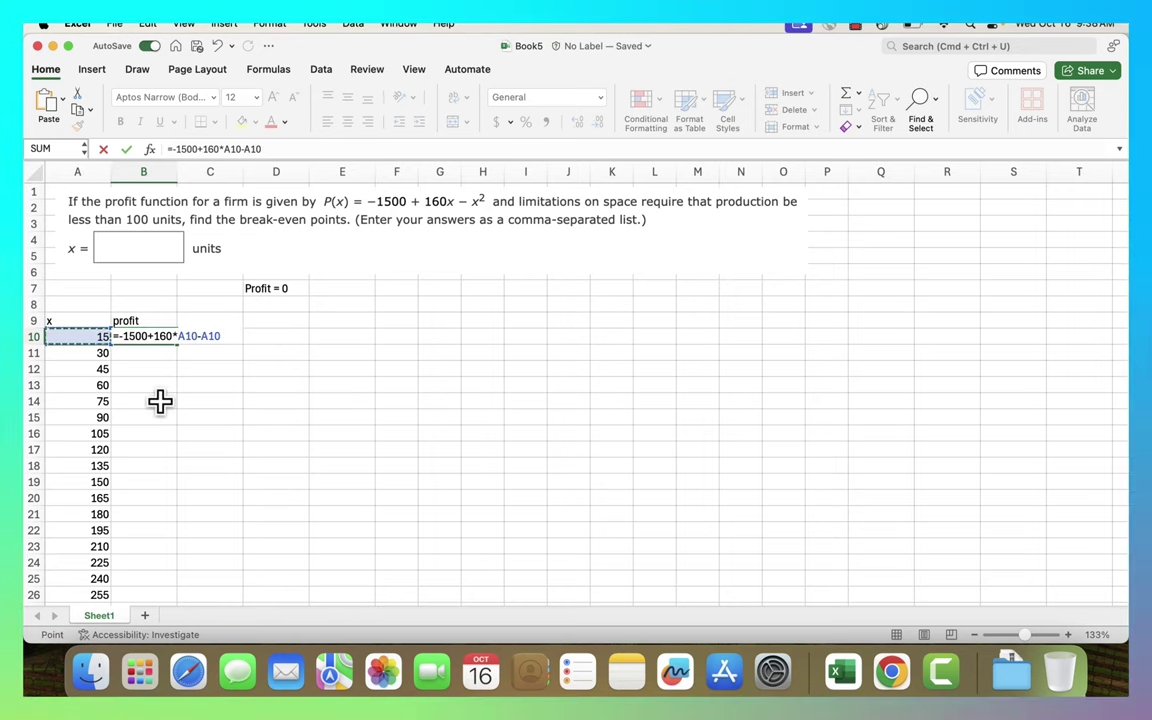
pyautogui.write('^2')
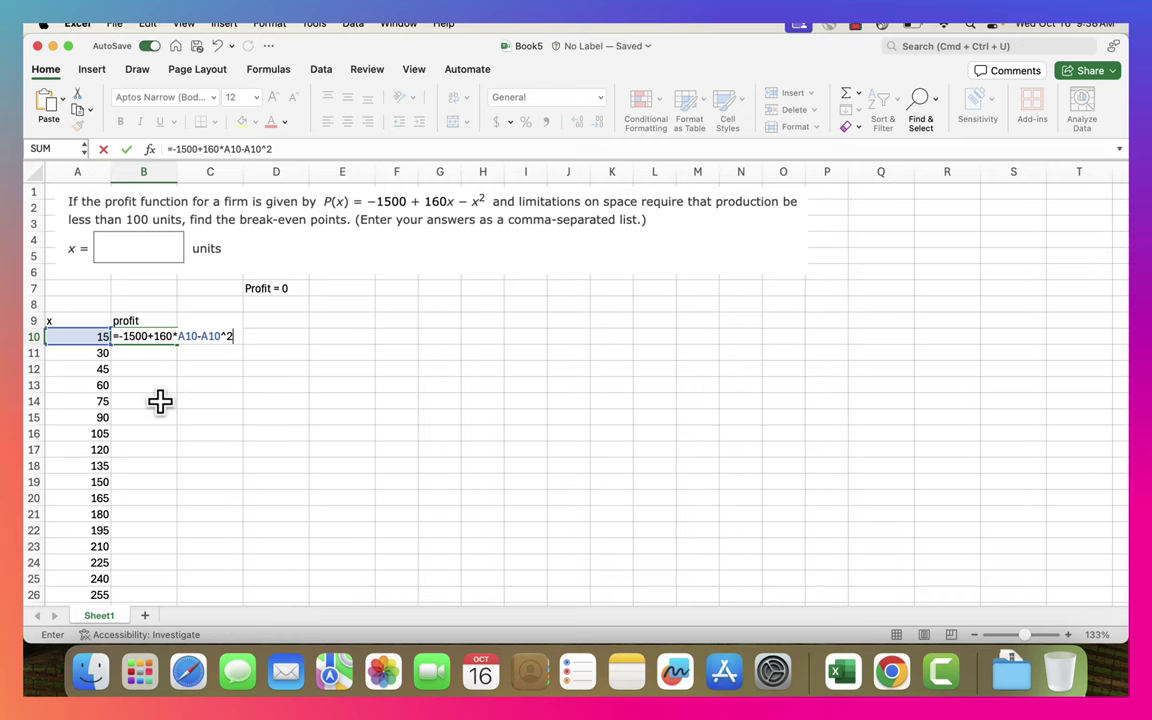
pyautogui.press('Return')
pyautogui.click(164, 339)
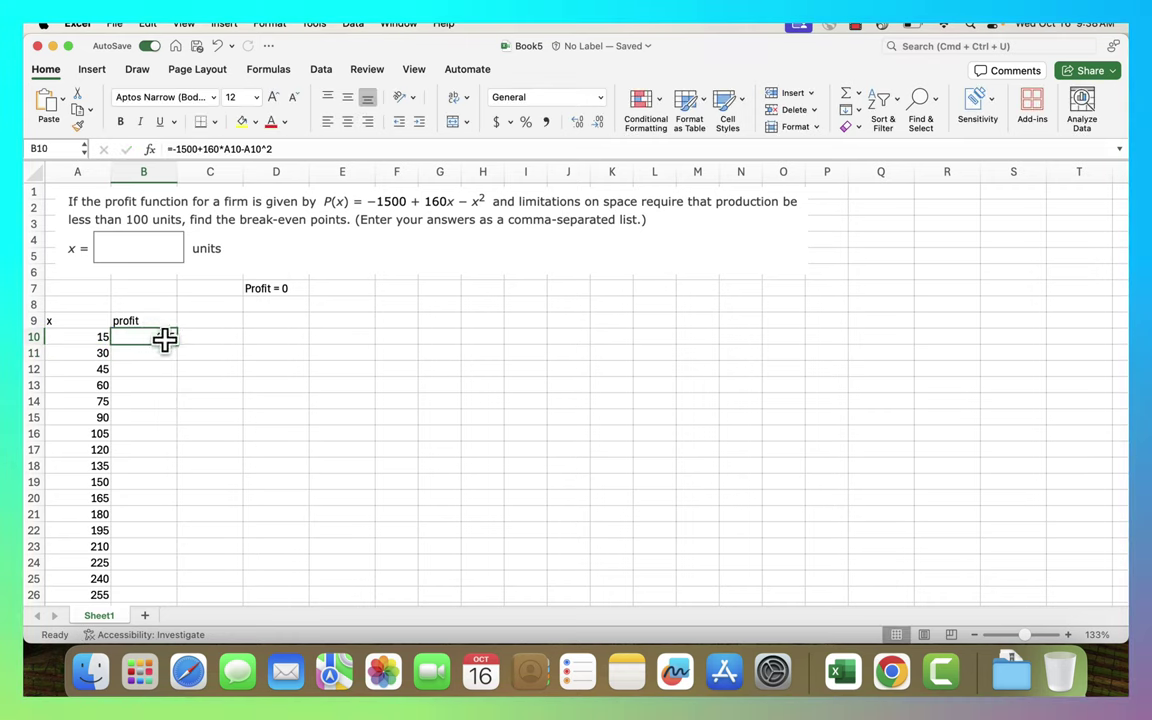
pyautogui.doubleClick(176, 343)
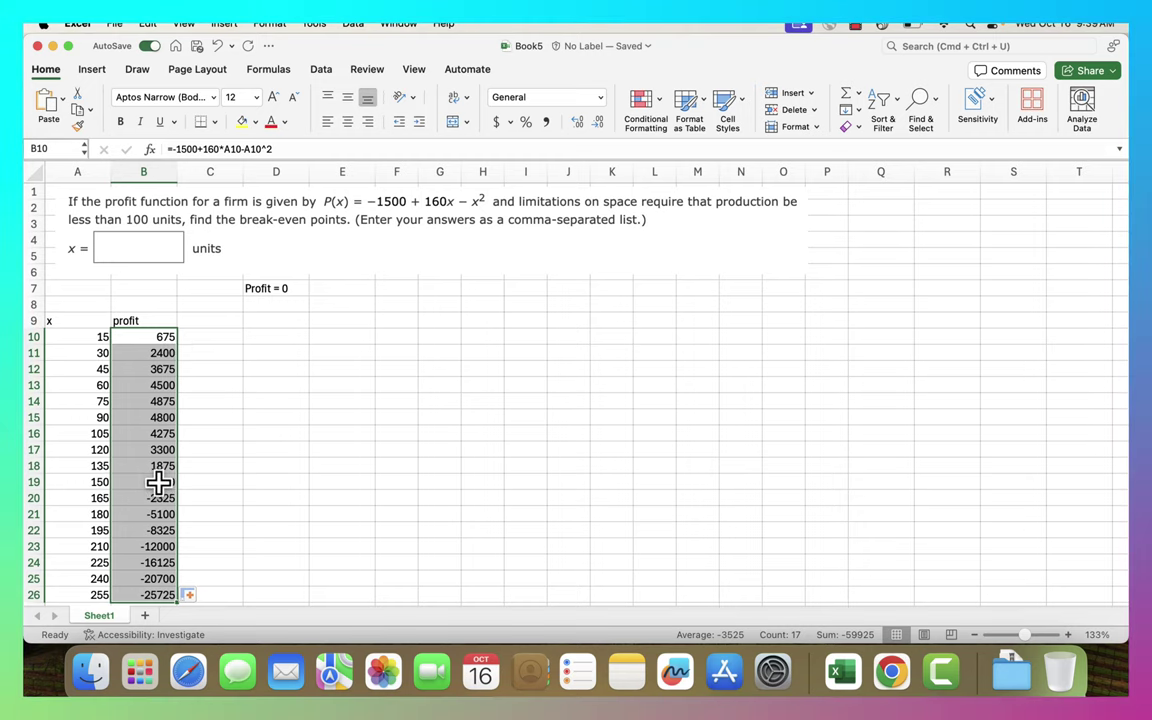
pyautogui.click(159, 482)
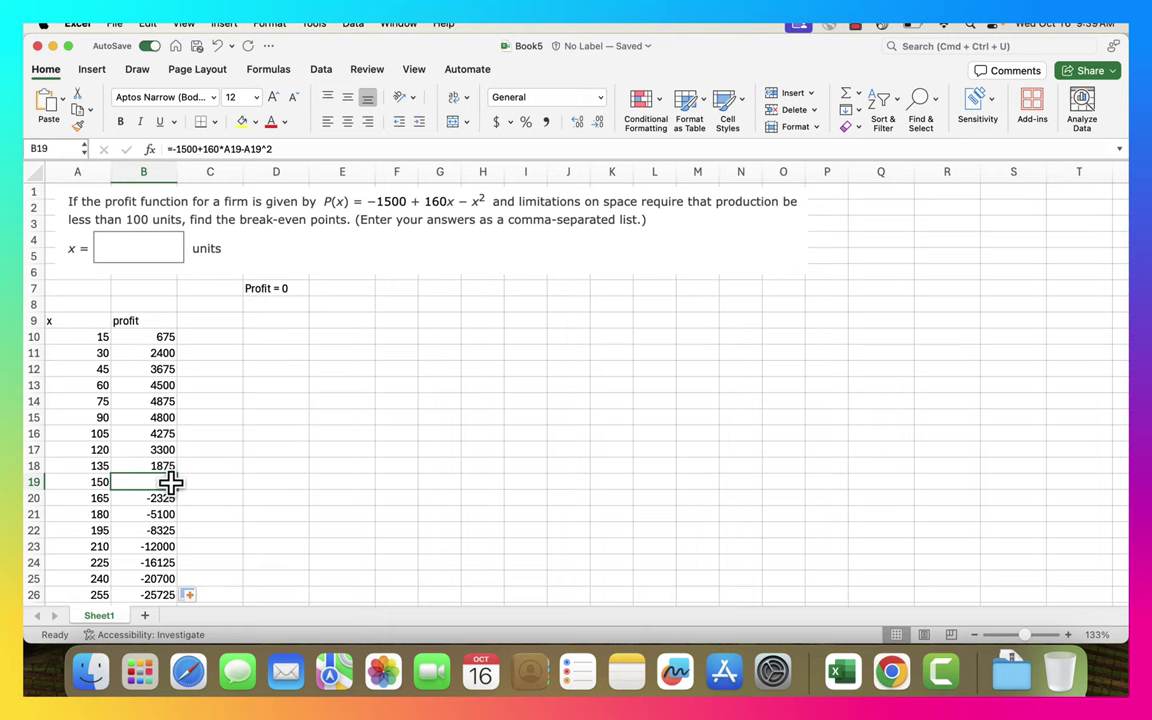
# Select the whole x/profit table, starting from its headers.
pyautogui.click(96, 484)
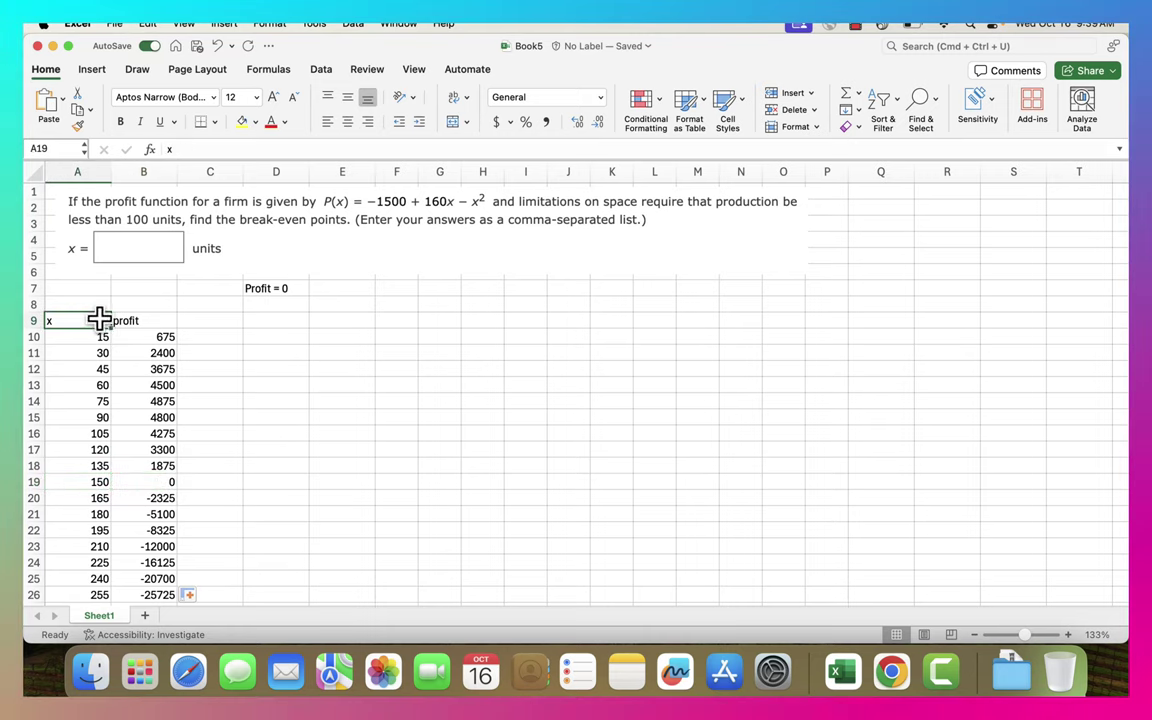
pyautogui.moveTo(100, 319); pyautogui.dragTo(123, 320)
pyautogui.press('super+shift+Down')
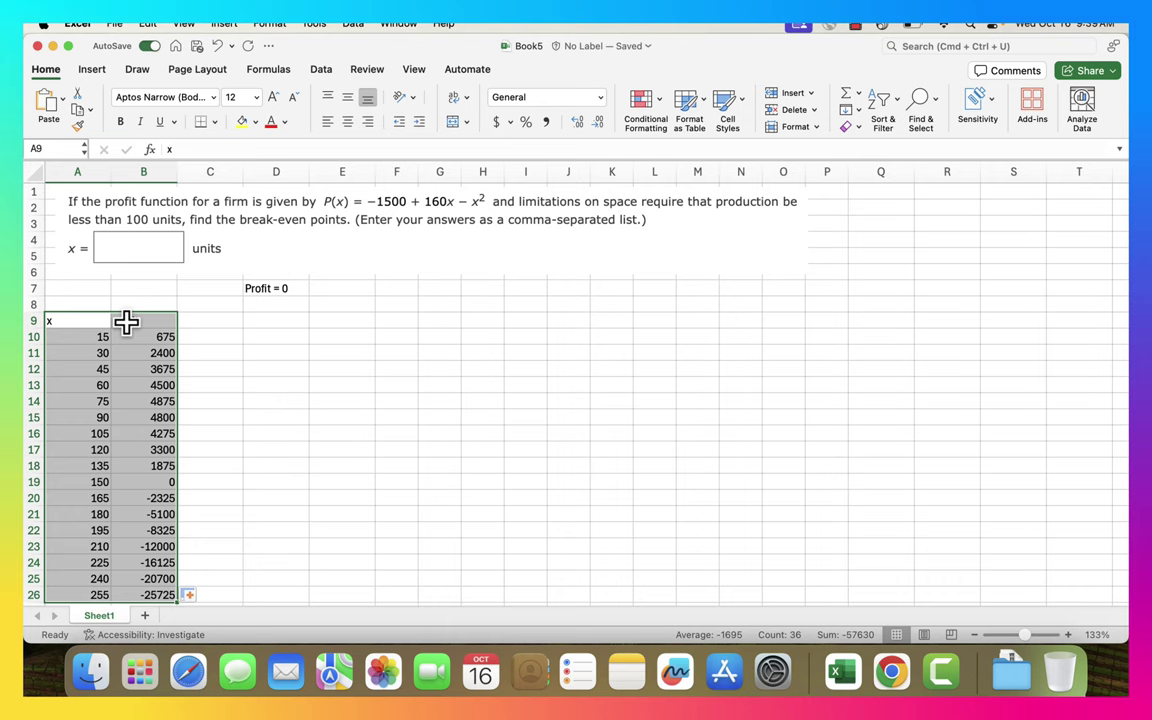
# Insert a plain scatter chart of profit and nudge it right of the table.
pyautogui.click(95, 72)
pyautogui.click(550, 122)
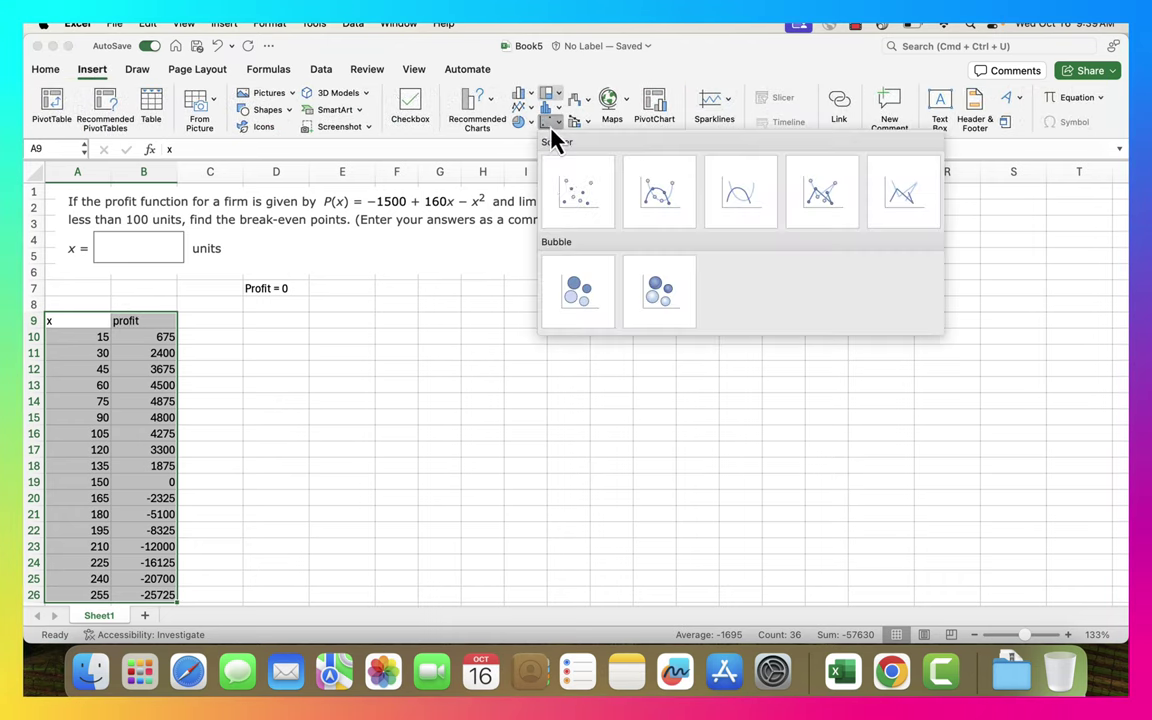
pyautogui.click(578, 194)
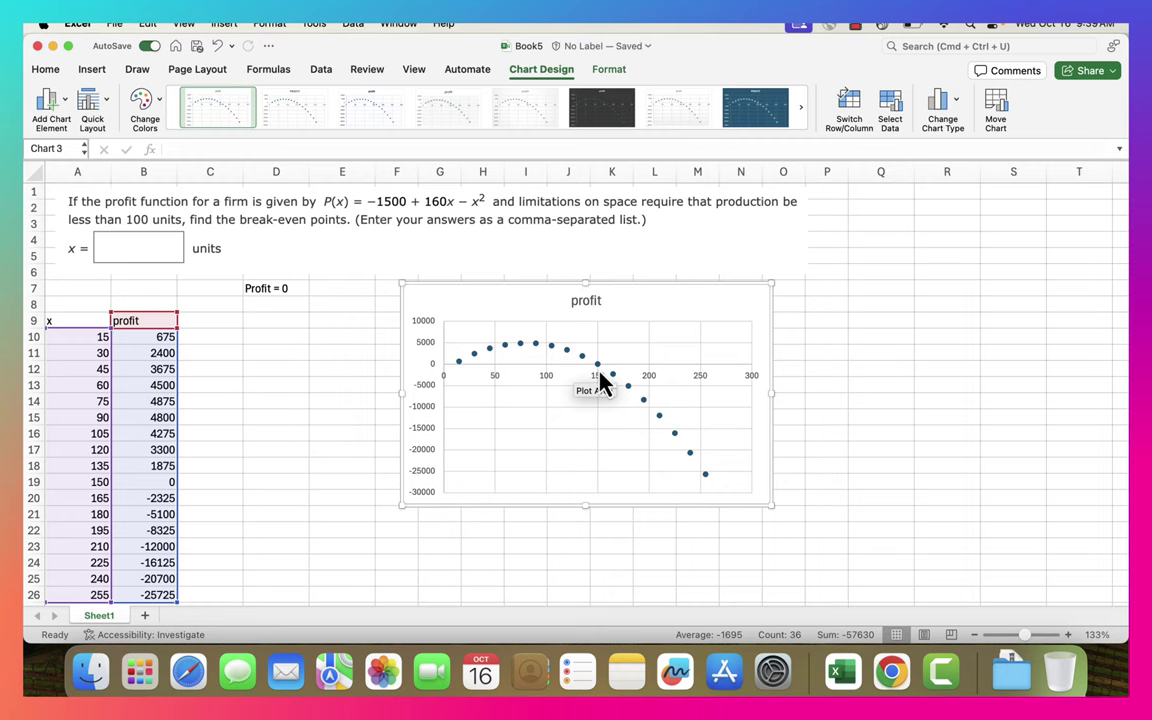
pyautogui.moveTo(599, 380)
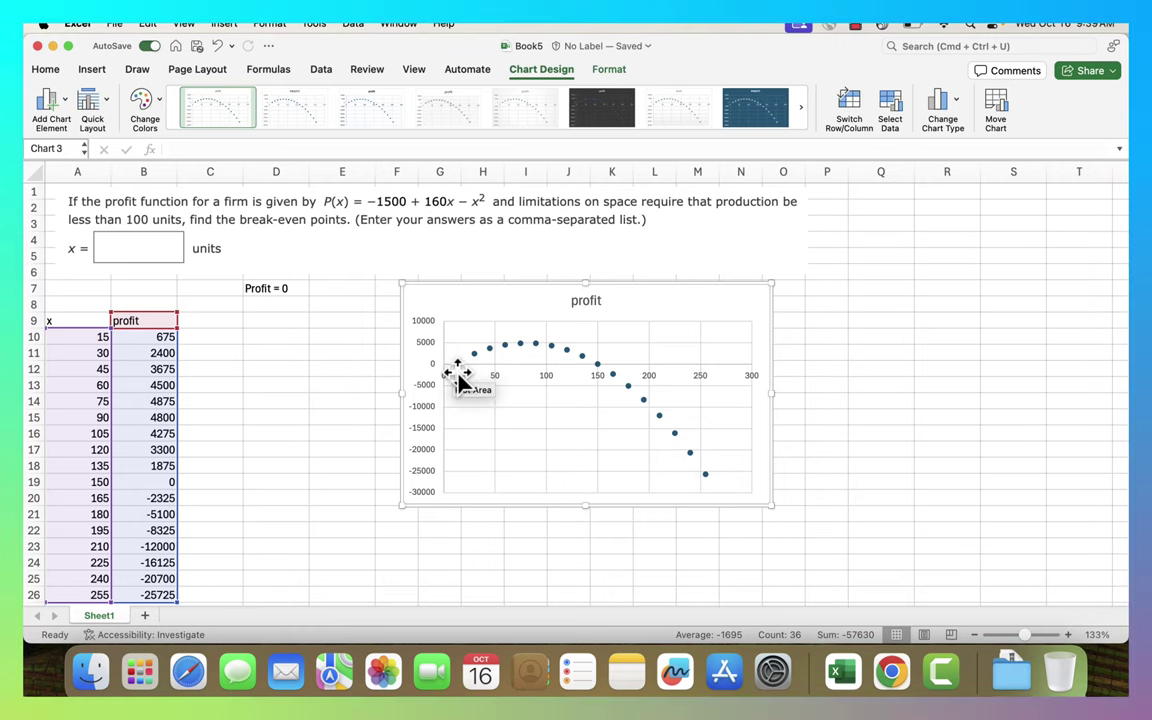
pyautogui.moveTo(421, 310); pyautogui.dragTo(504, 321)
# Run Goal Seek setting B10 to 0 by changing A10, and accept the x = 10 solution.
pyautogui.click(130, 337)
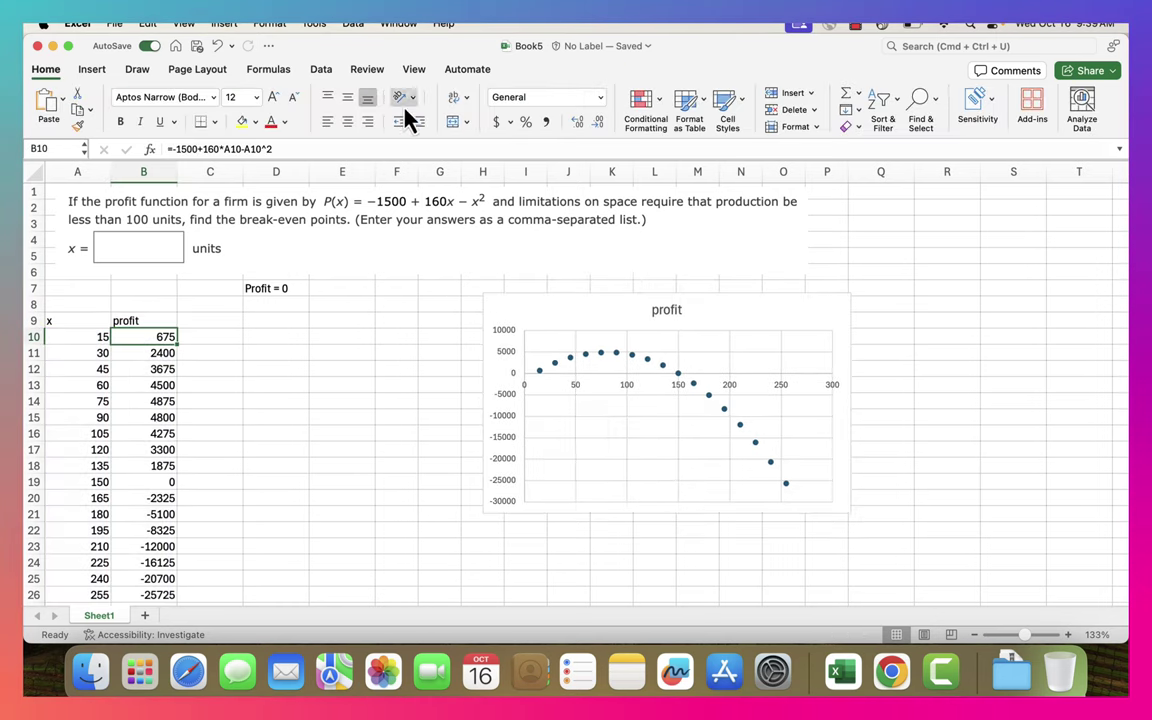
pyautogui.click(325, 72)
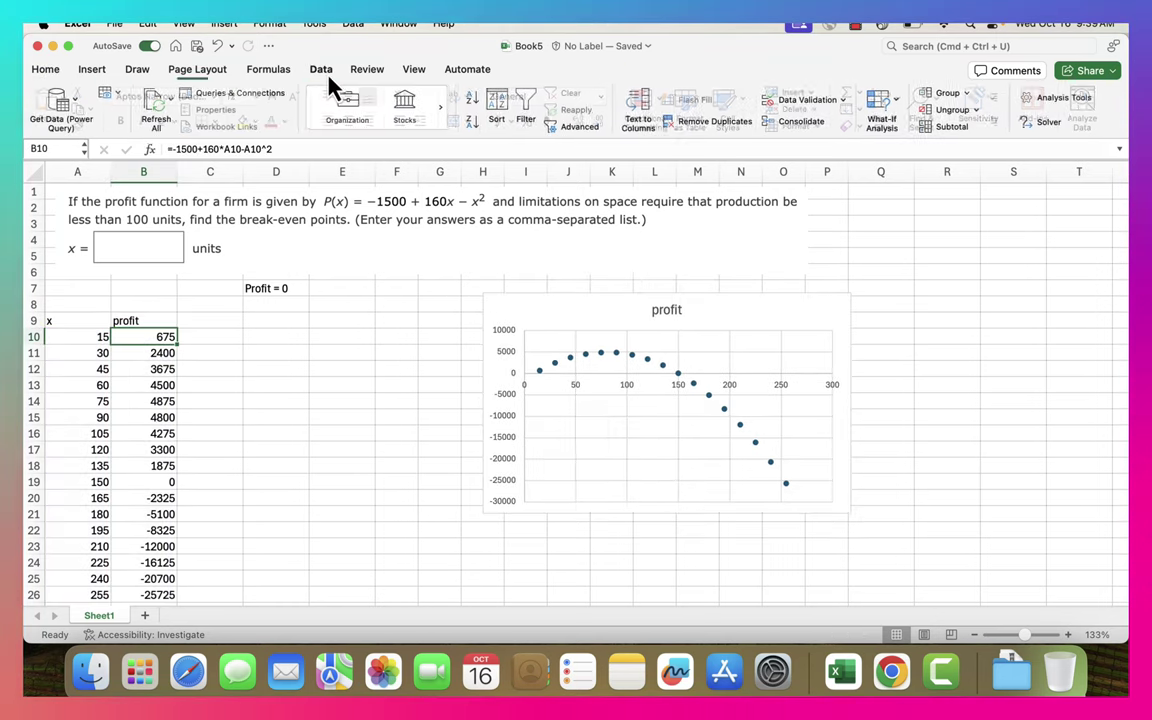
pyautogui.click(897, 138)
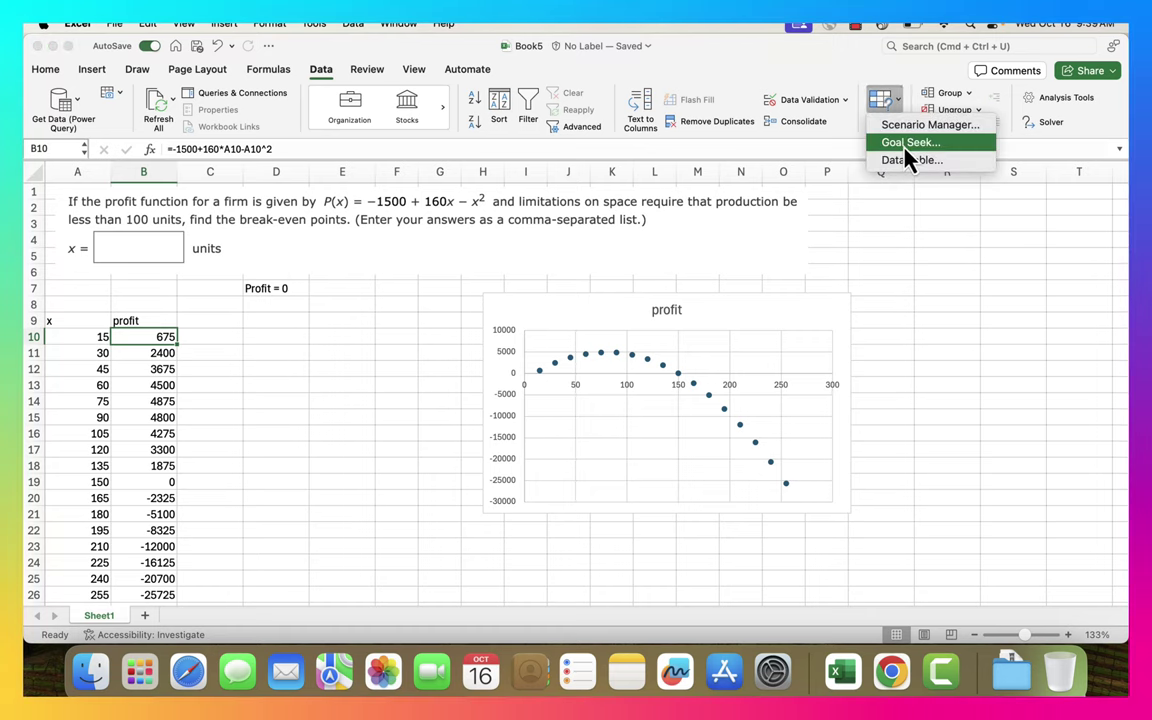
pyautogui.click(905, 146)
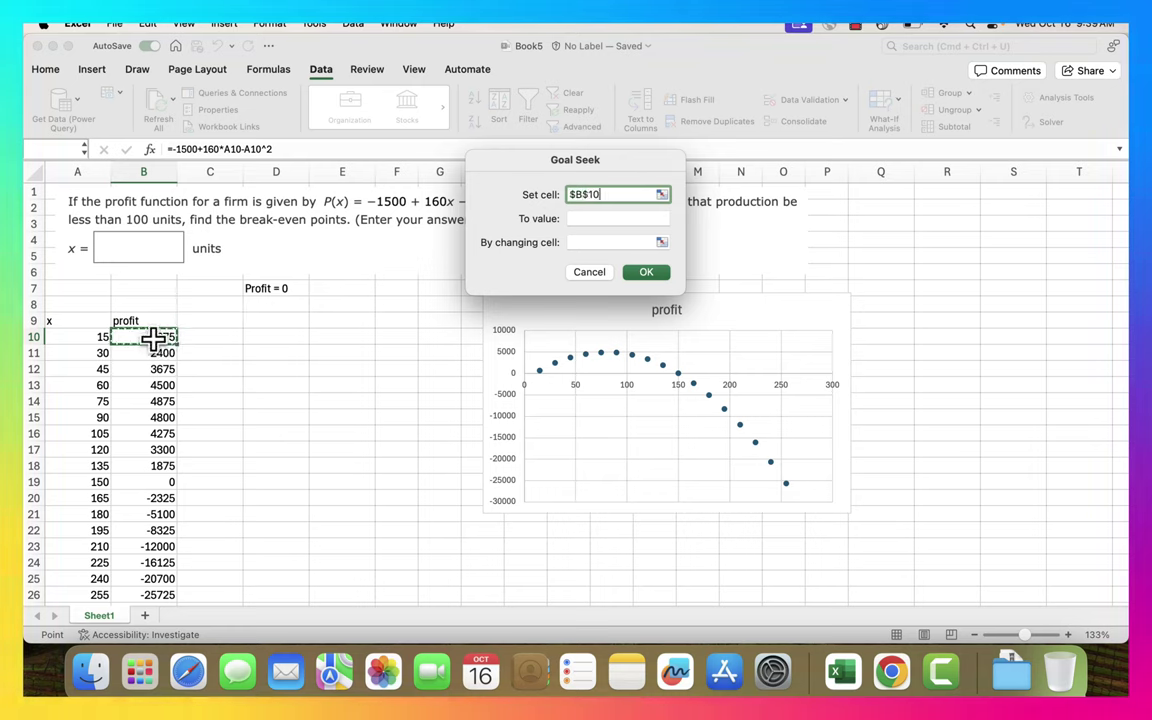
pyautogui.click(594, 219)
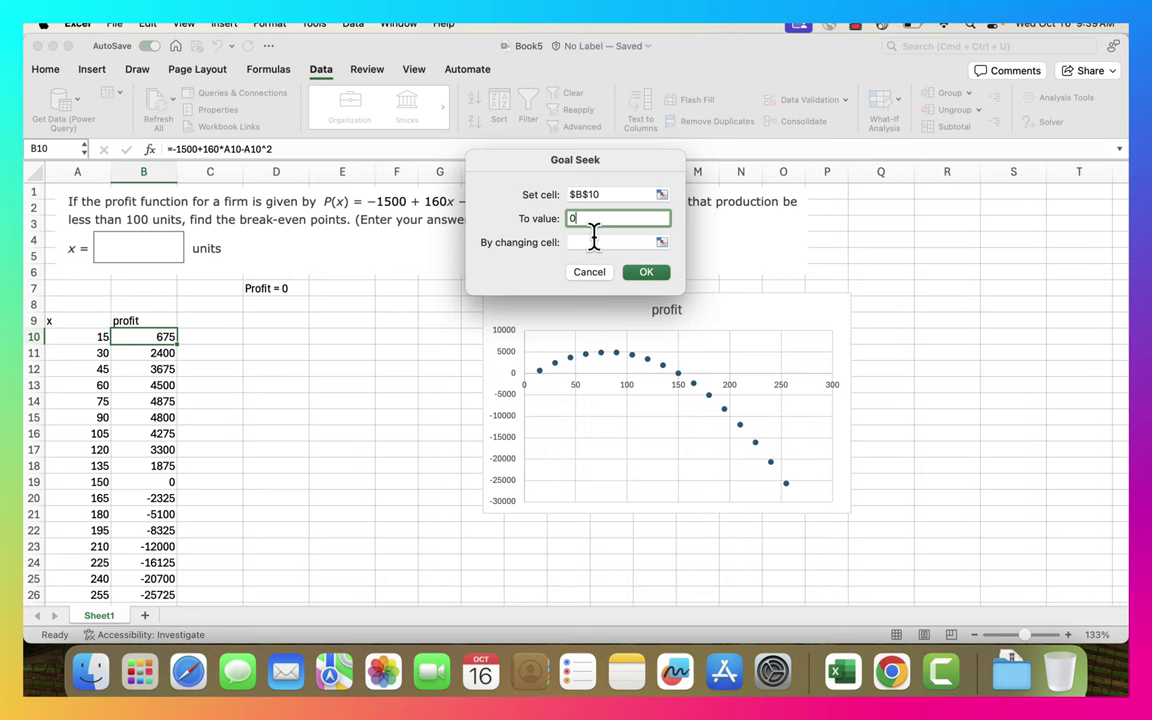
pyautogui.click(592, 243)
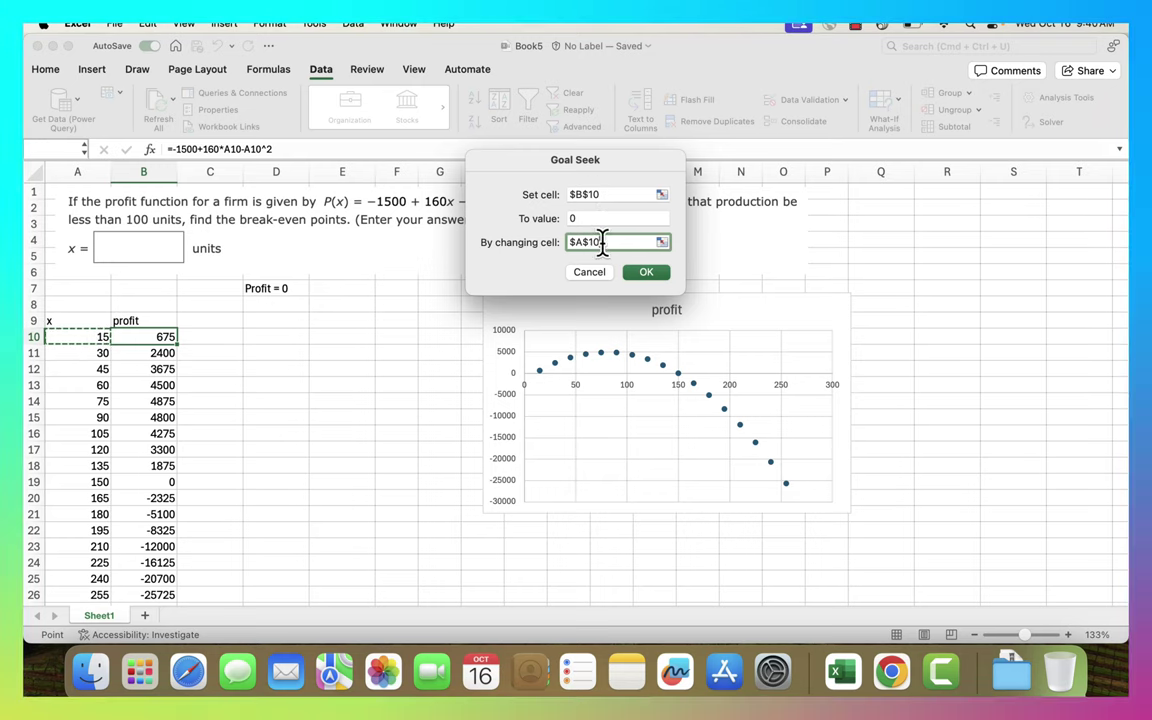
pyautogui.click(655, 277)
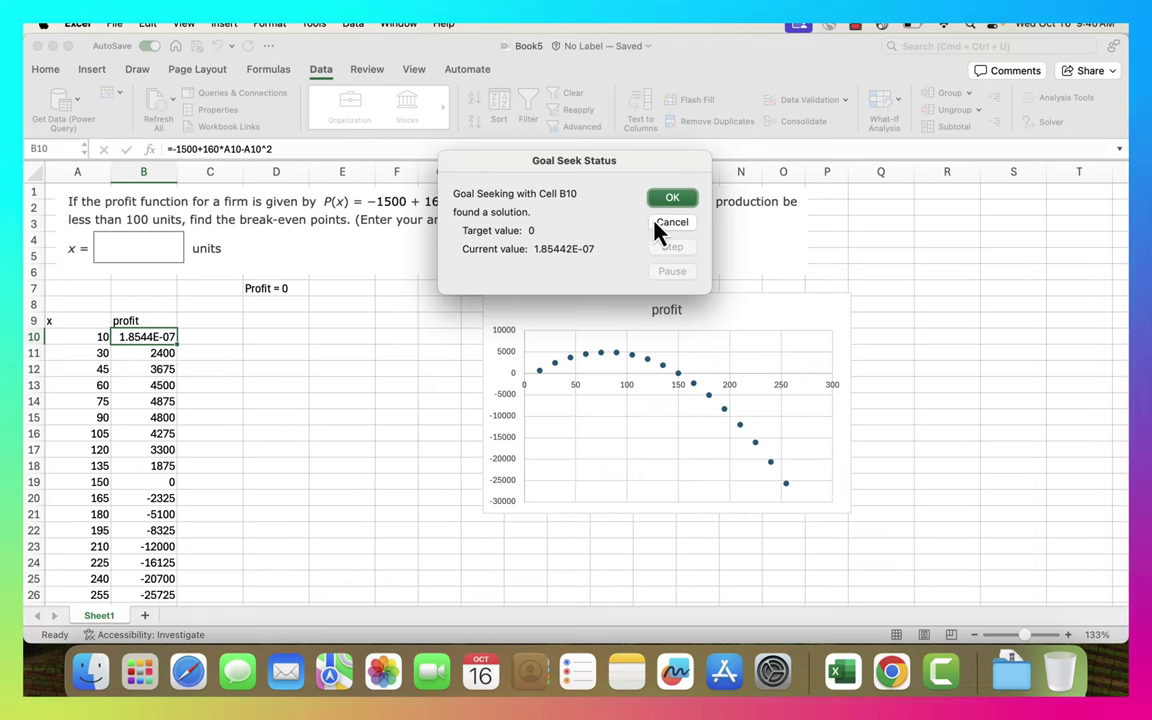
pyautogui.click(678, 202)
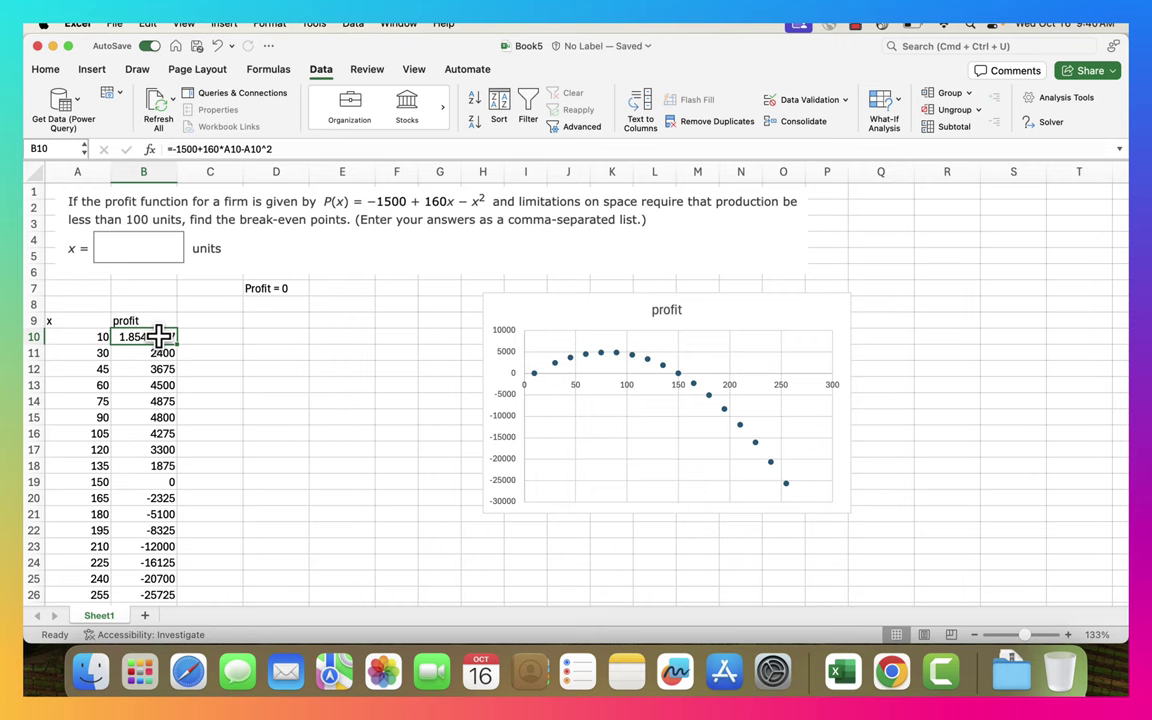
# Format B10 as Number and add five decimal places, showing the profit as 0.0000002.
pyautogui.click(50, 72)
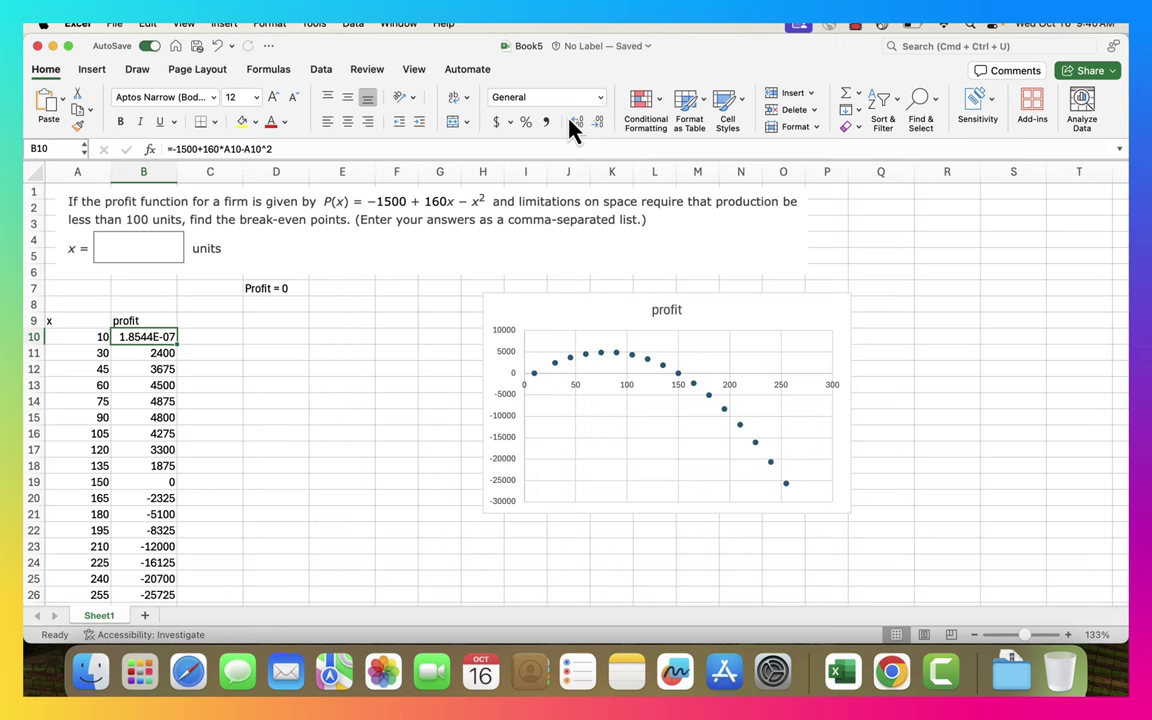
pyautogui.click(601, 101)
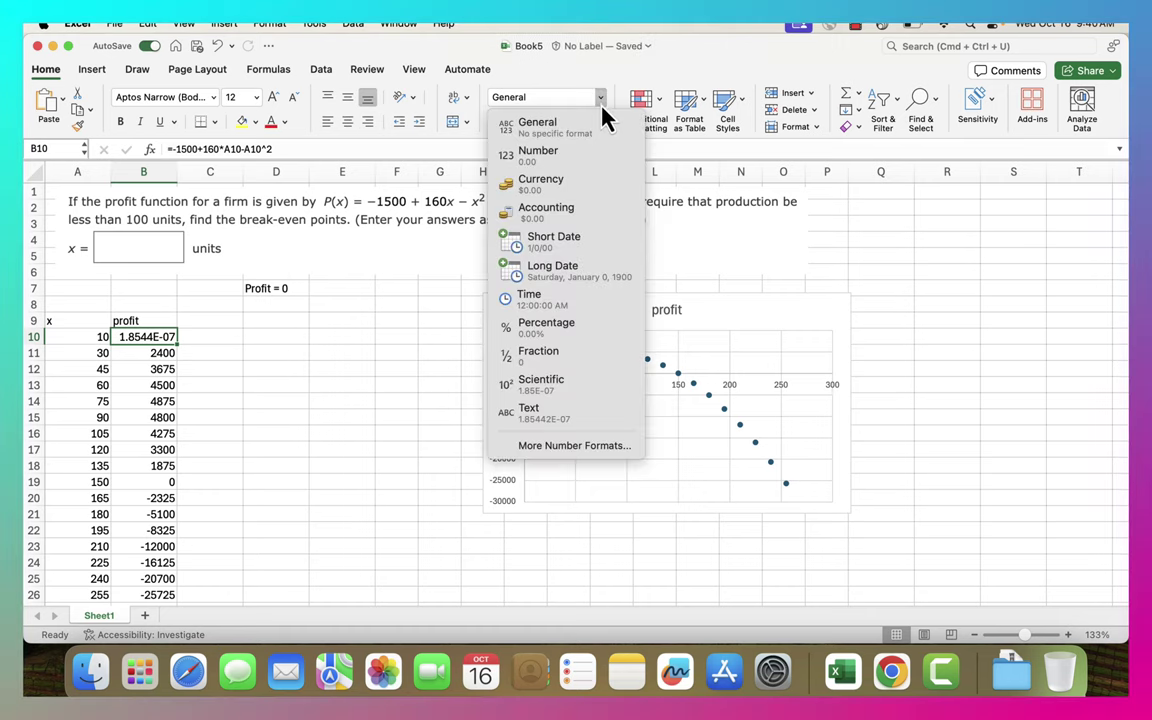
pyautogui.click(563, 160)
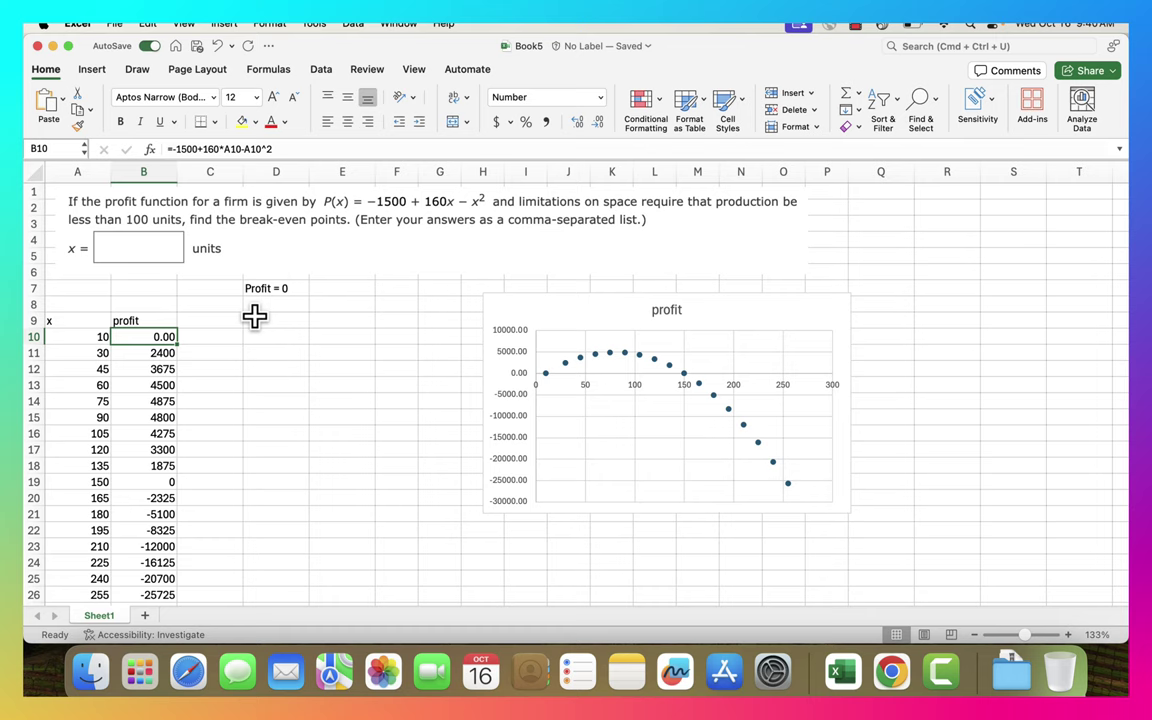
pyautogui.click(578, 125)
pyautogui.click(578, 125)
pyautogui.click(578, 125)
pyautogui.click(578, 125)
pyautogui.click(578, 125)
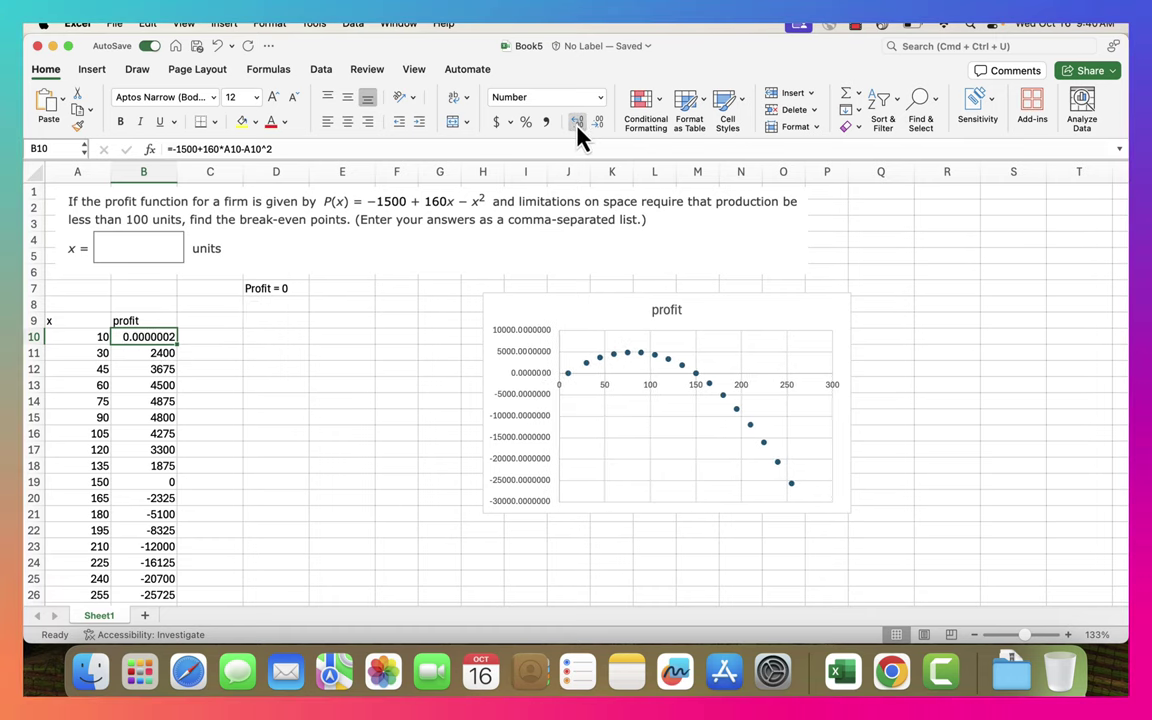
pyautogui.click(578, 125)
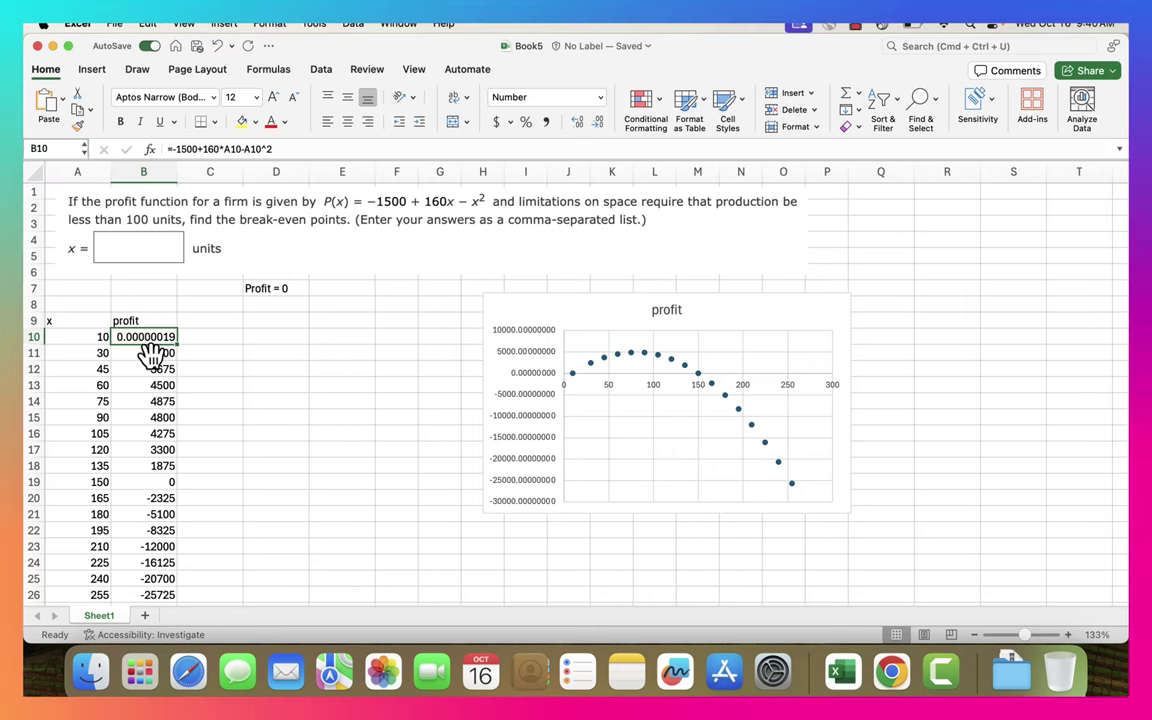
pyautogui.click(90, 337)
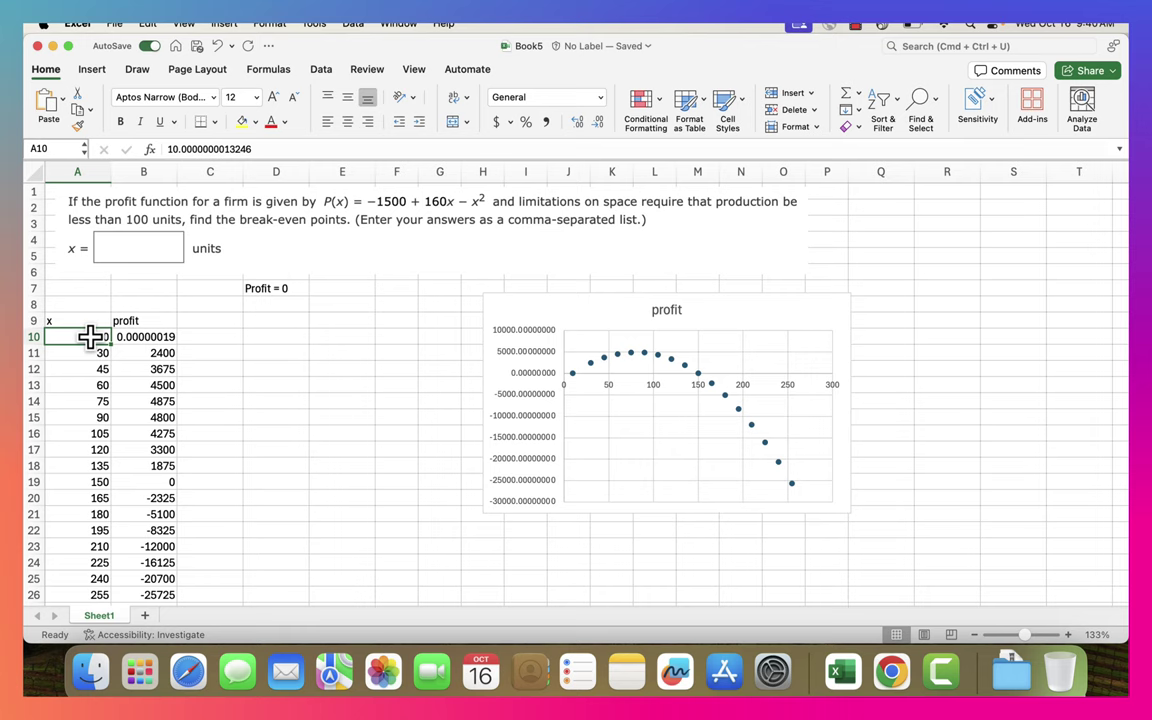
pyautogui.click(85, 481)
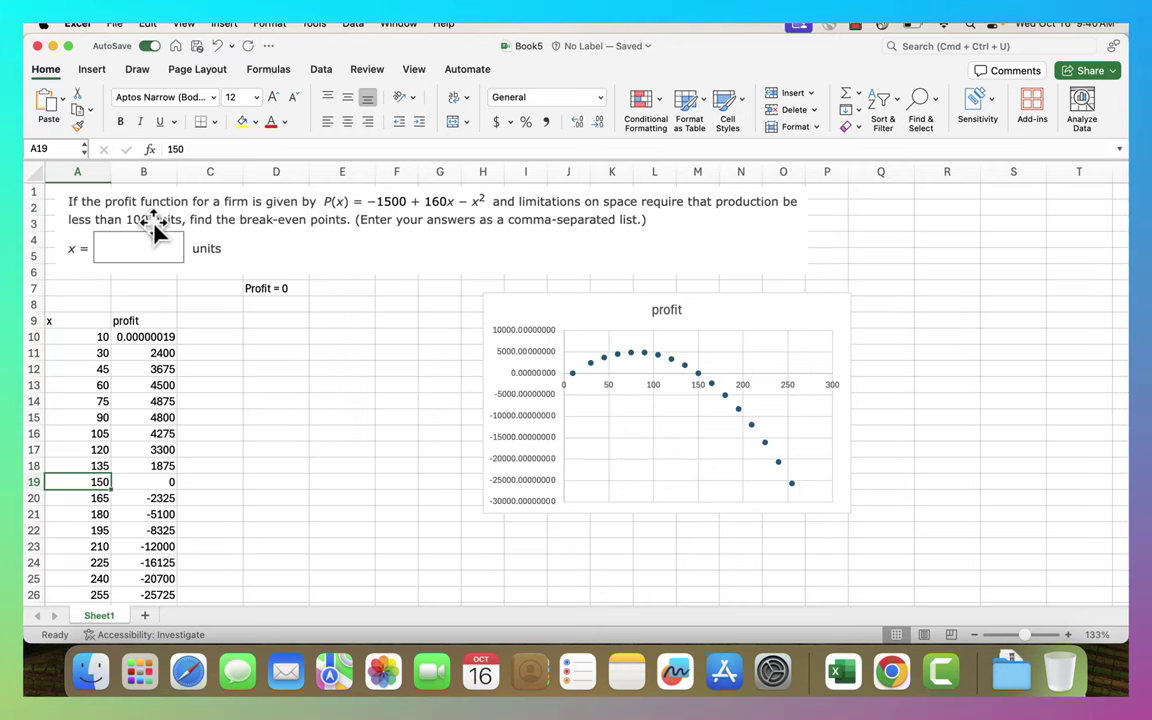
pyautogui.click(140, 253)
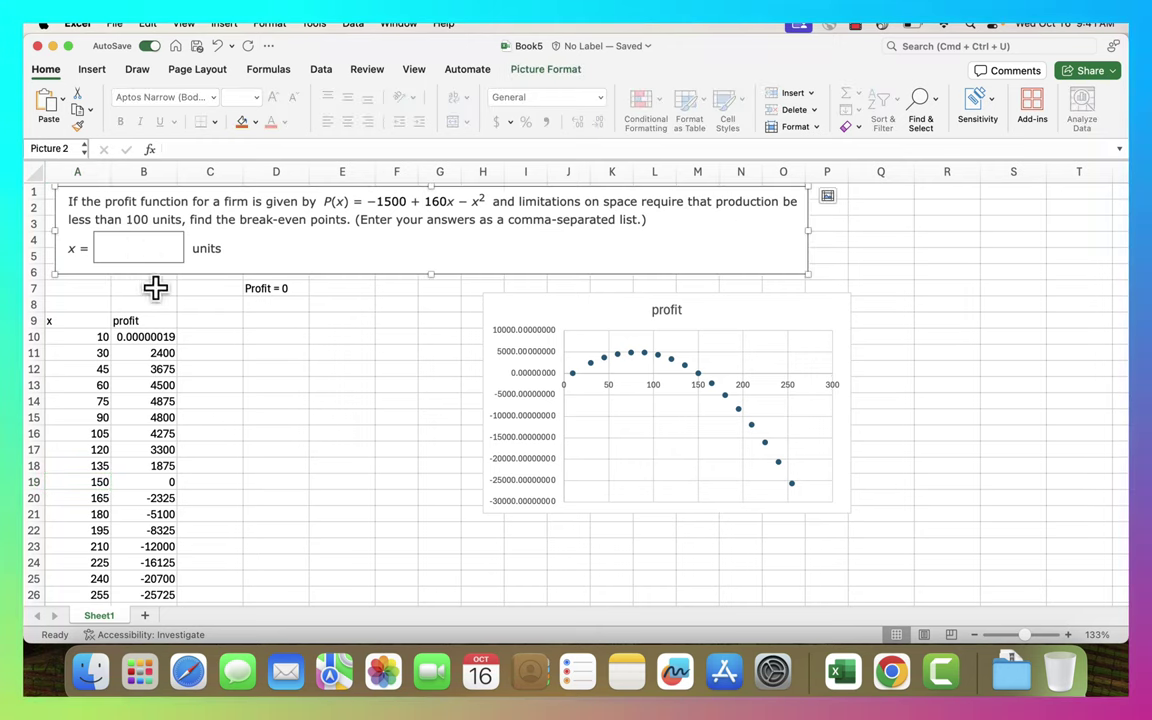